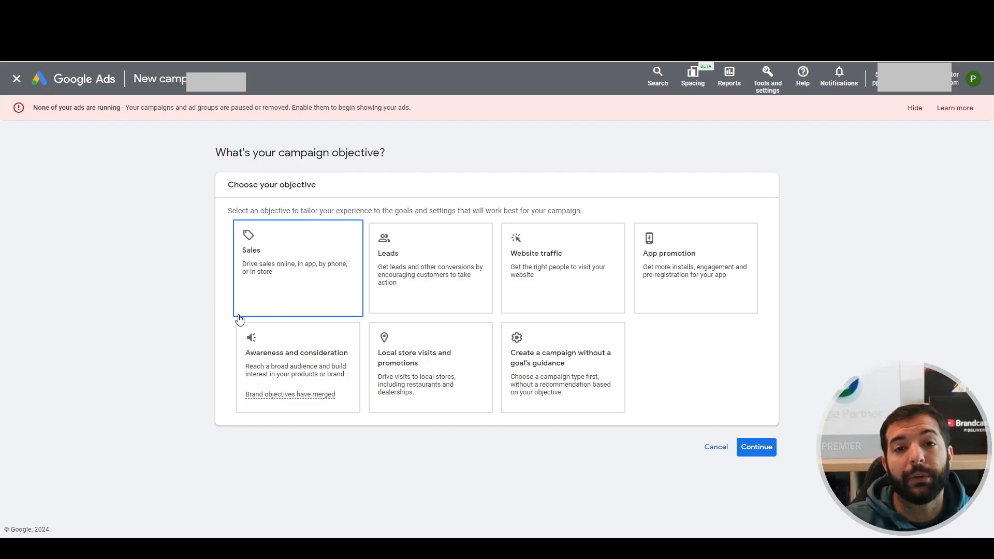
Choose Sales as the campaign objective and continue with the account-default Purchases conversion goal
click(262, 300)
scroll(237, 494, down, 2)
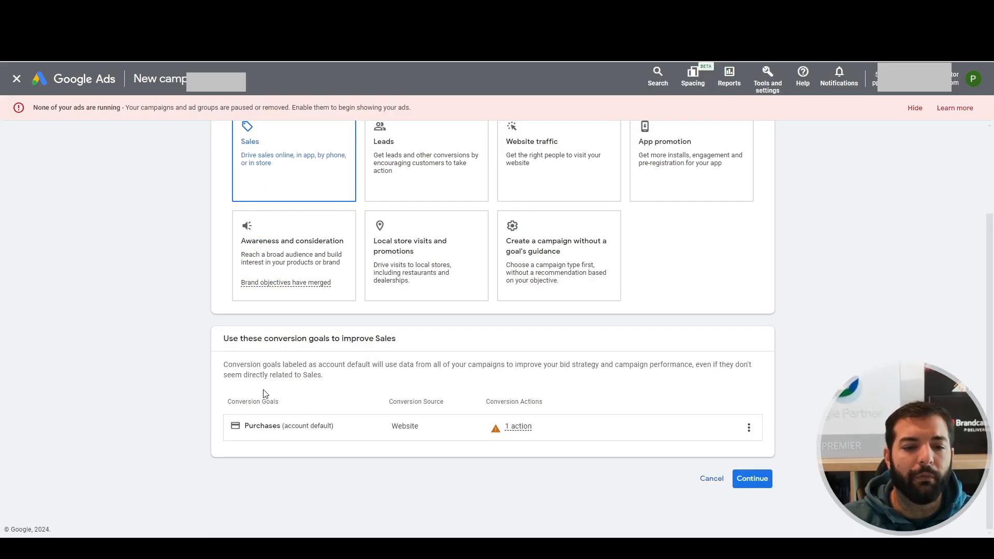
click(751, 478)
scroll(470, 412, down, 5)
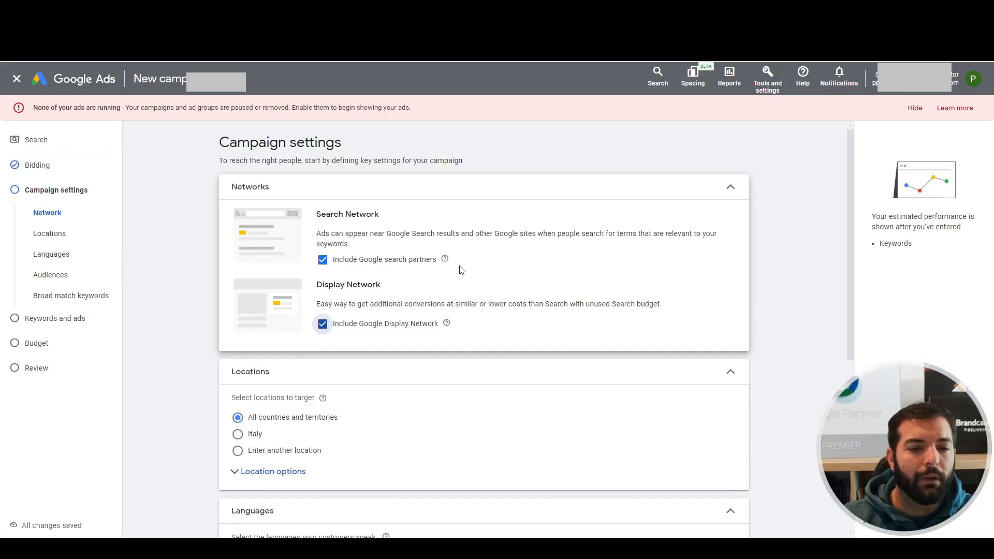
Exclude the Google Display Network from the campaign and keep Google search partners included
click(322, 324)
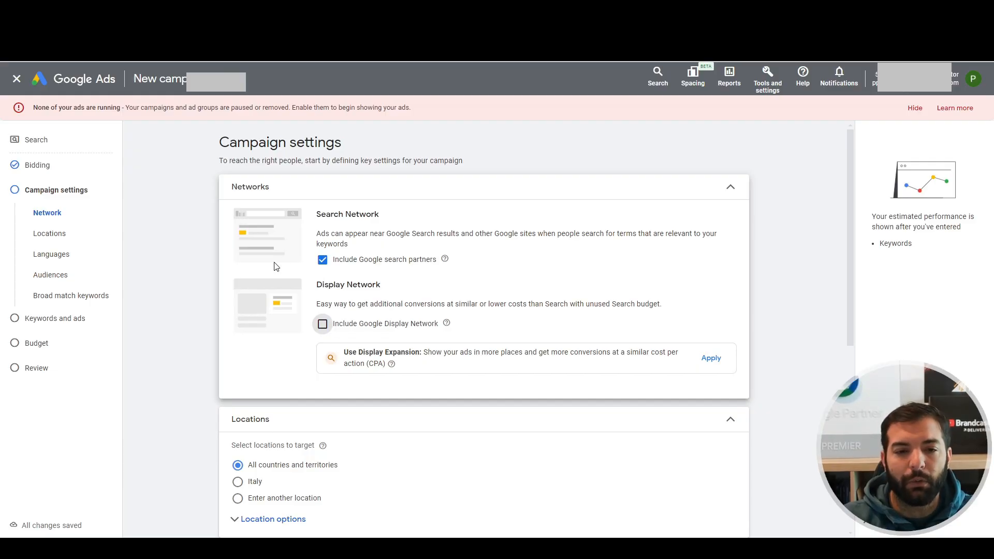
click(322, 259)
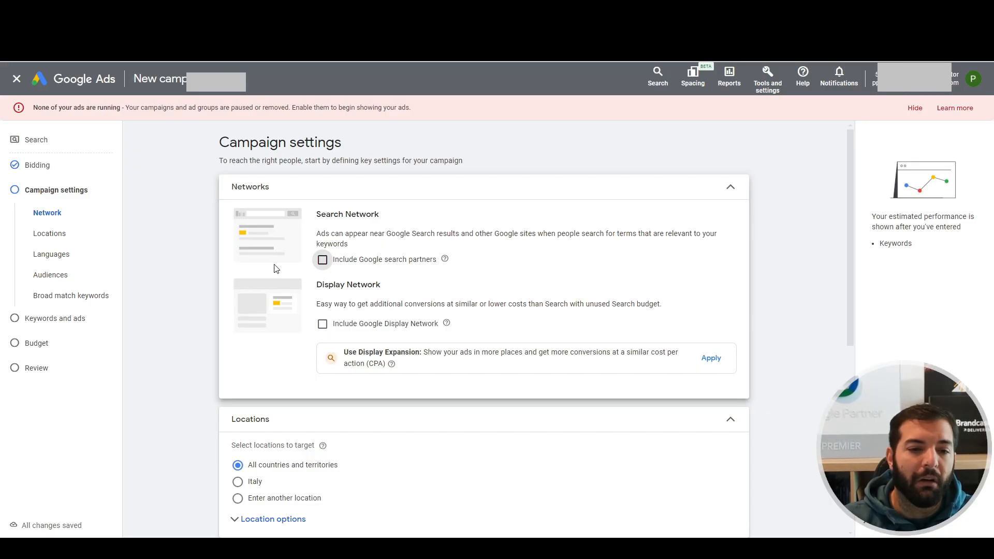
click(322, 259)
Target Italy as the campaign location, expand the location options, and add the suggested language Italian
scroll(279, 310, down, 3)
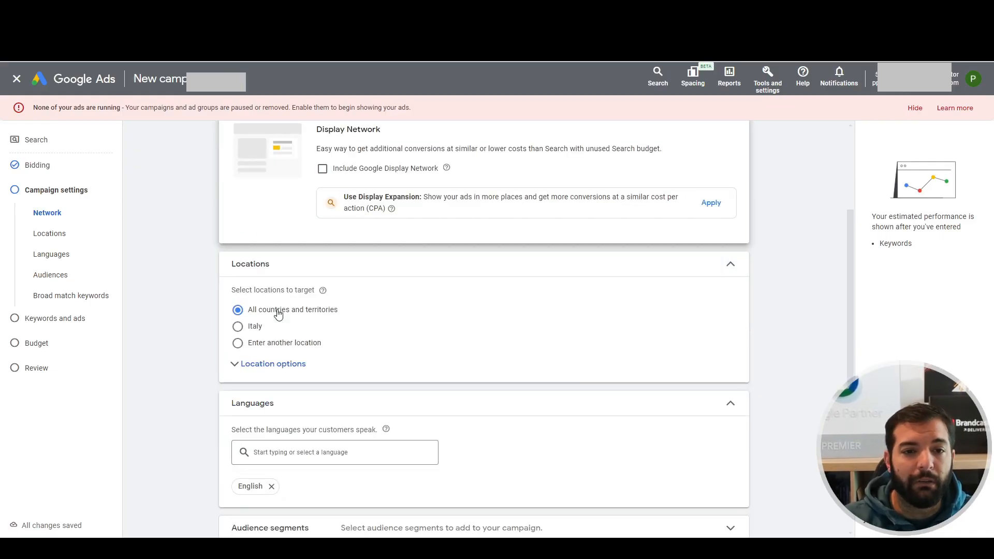
click(264, 328)
scroll(321, 325, down, 1)
click(286, 317)
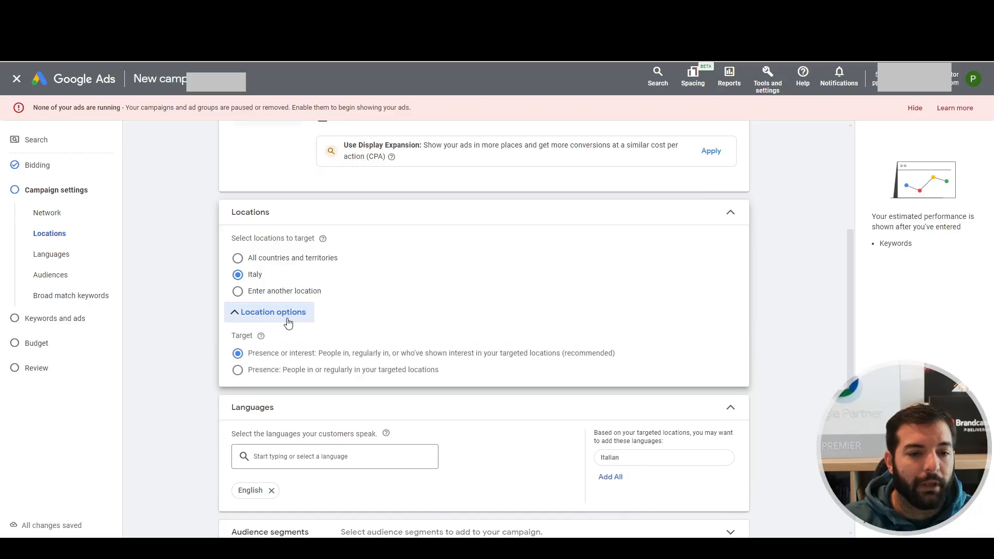
scroll(632, 281, down, 2)
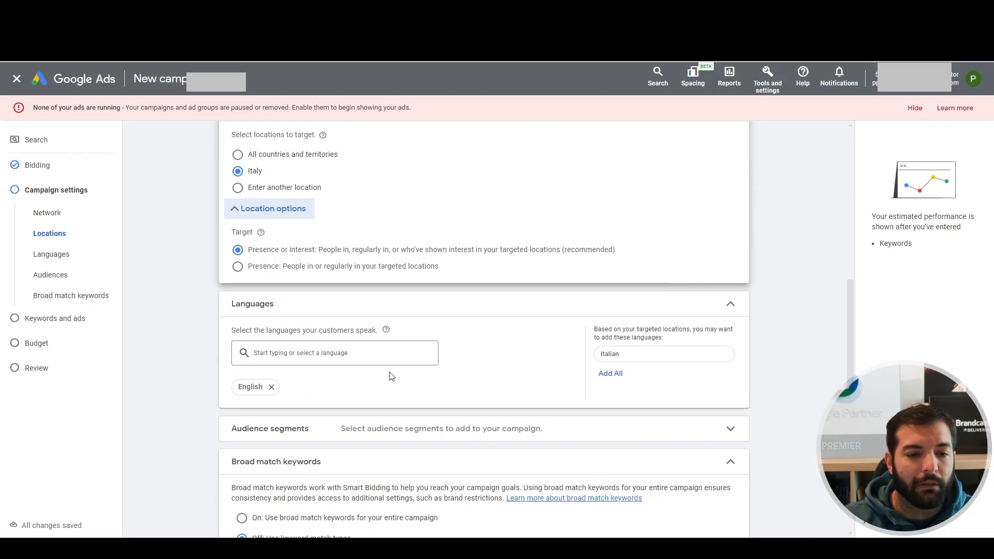
click(688, 359)
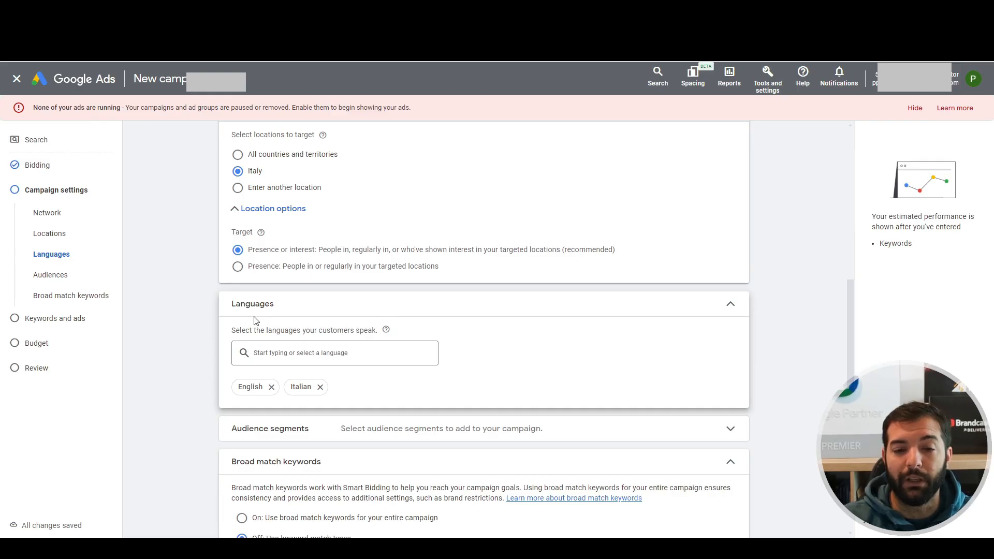
Expand the additional campaign settings for review and continue to the keywords and ads stage
scroll(253, 321, down, 2)
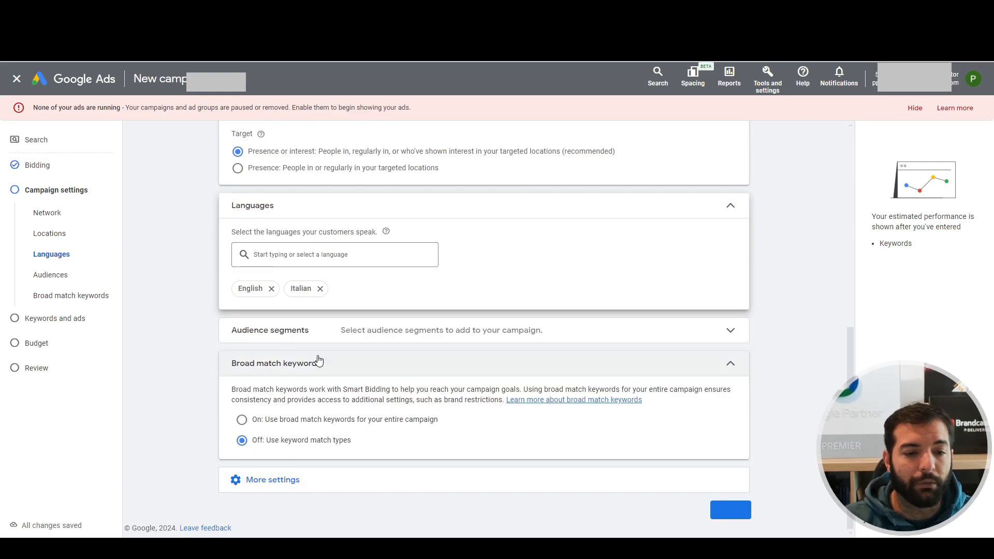
click(255, 480)
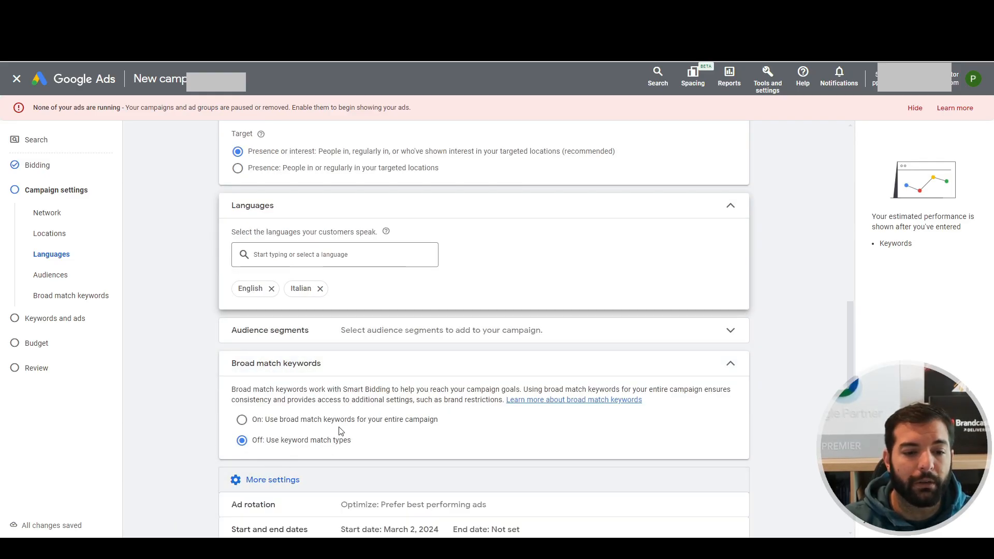
scroll(339, 430, down, 2)
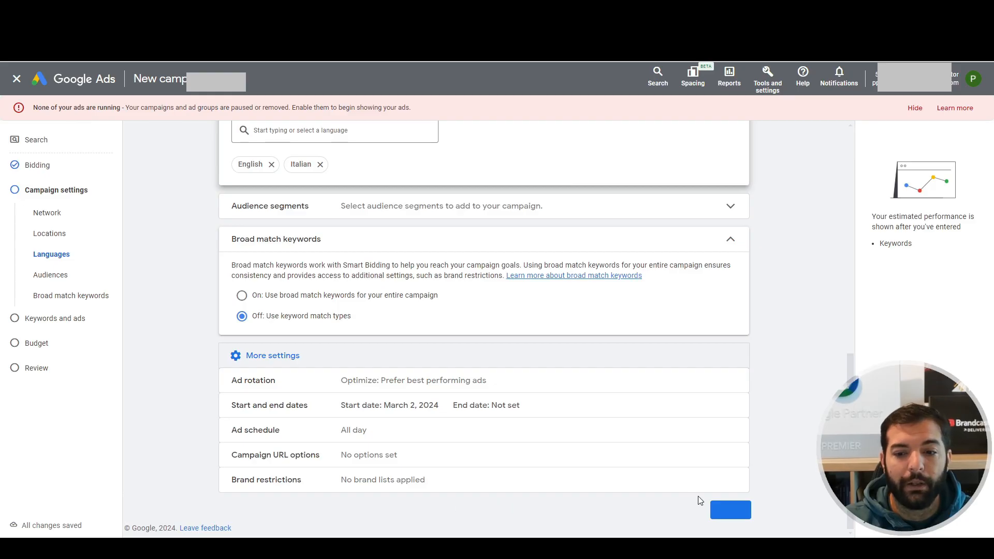
click(743, 510)
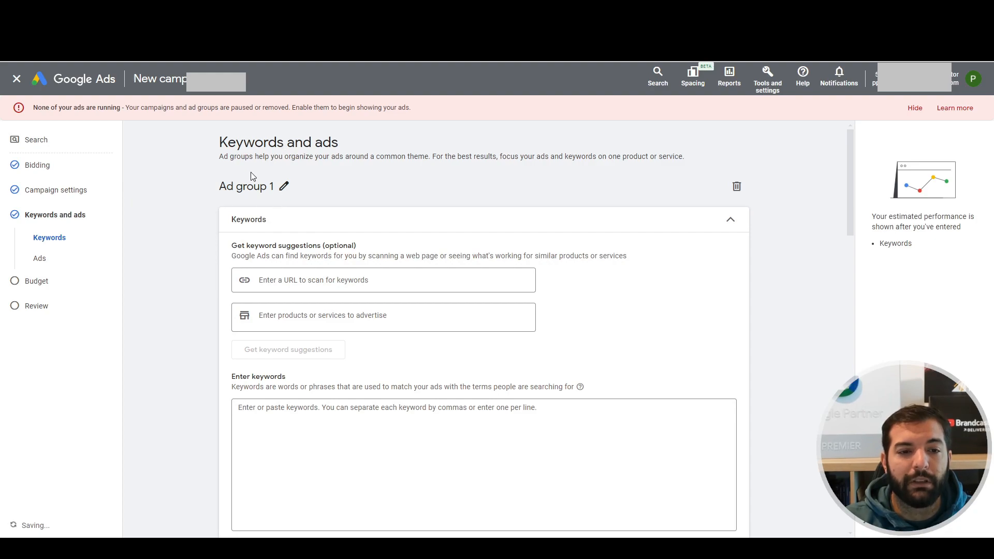
Delete Ad group 1 from the keywords and ads stage and confirm its removal
drag(223, 142, 316, 145)
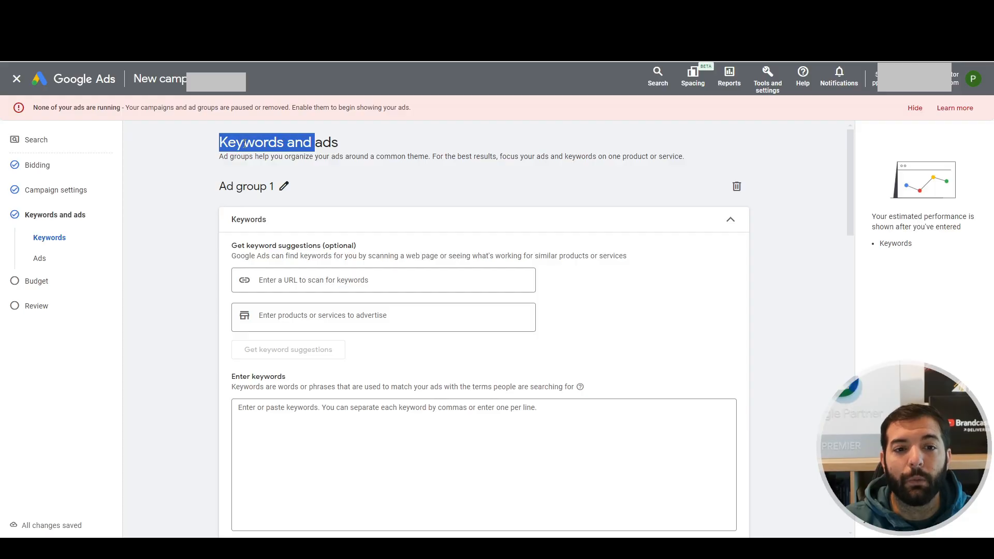
click(340, 145)
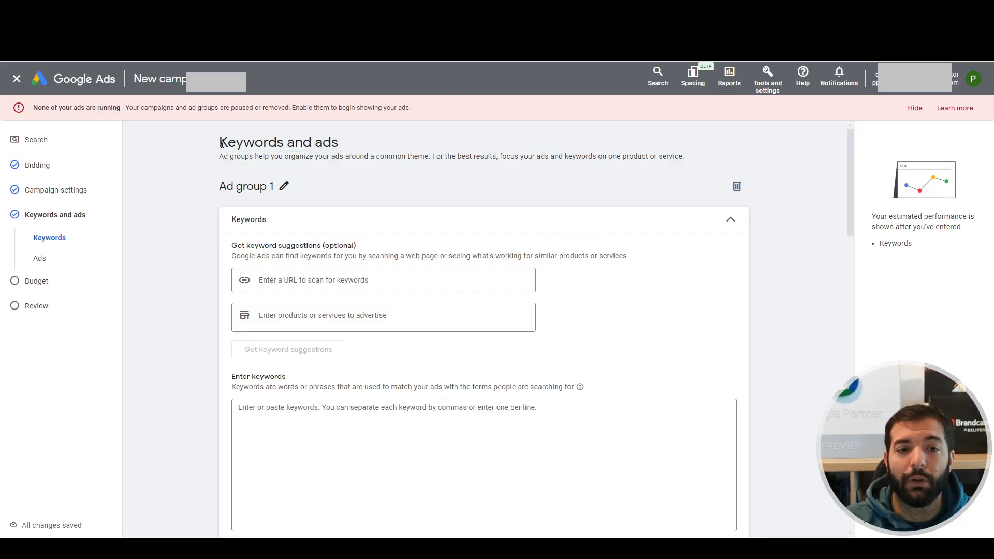
drag(223, 145, 286, 143)
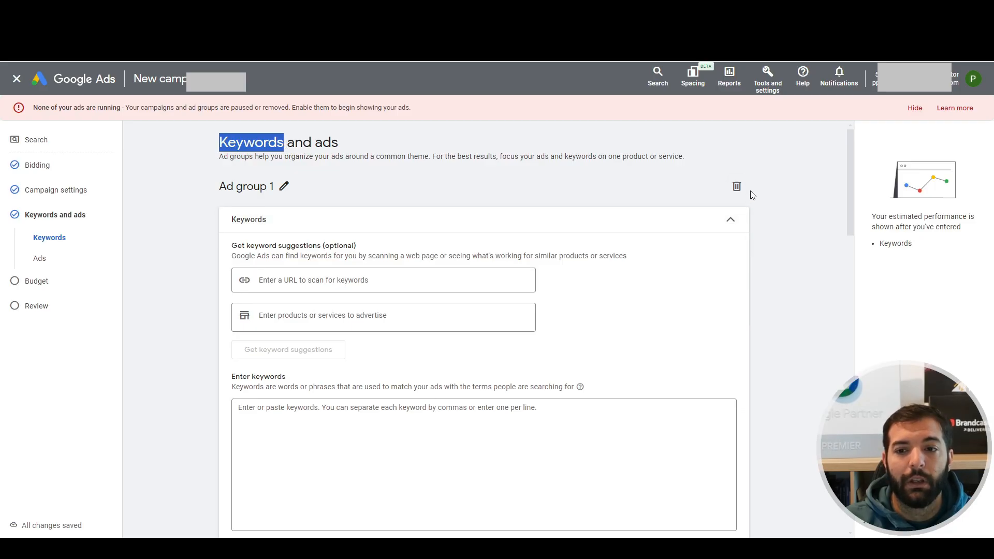
click(737, 186)
click(593, 327)
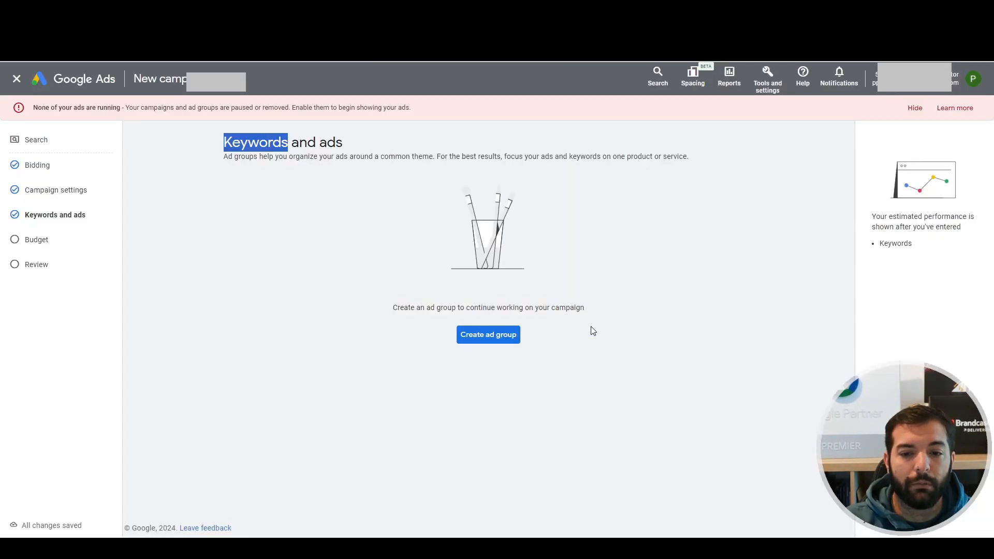
Set the campaign's average daily budget to €1 and continue to the review stage
click(7, 235)
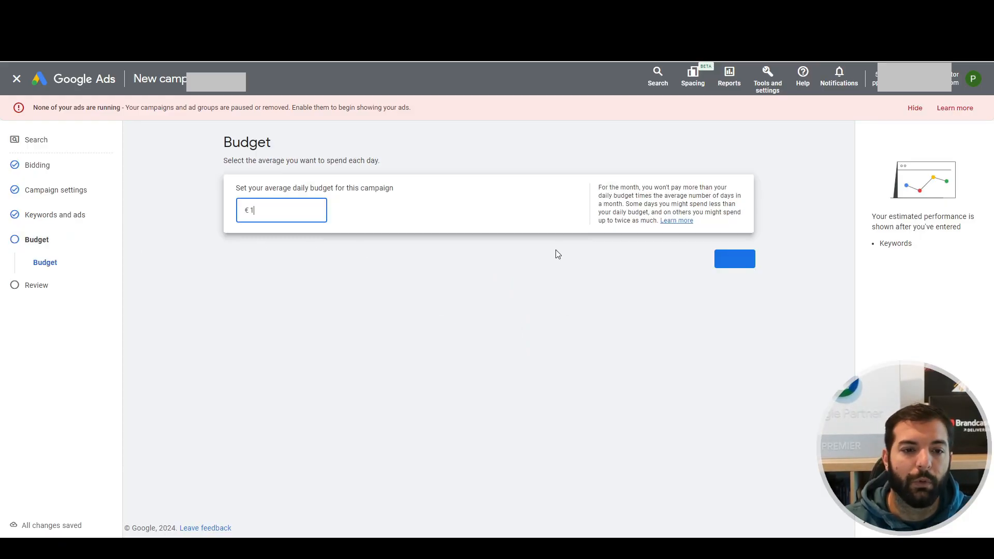
text(1)
click(717, 297)
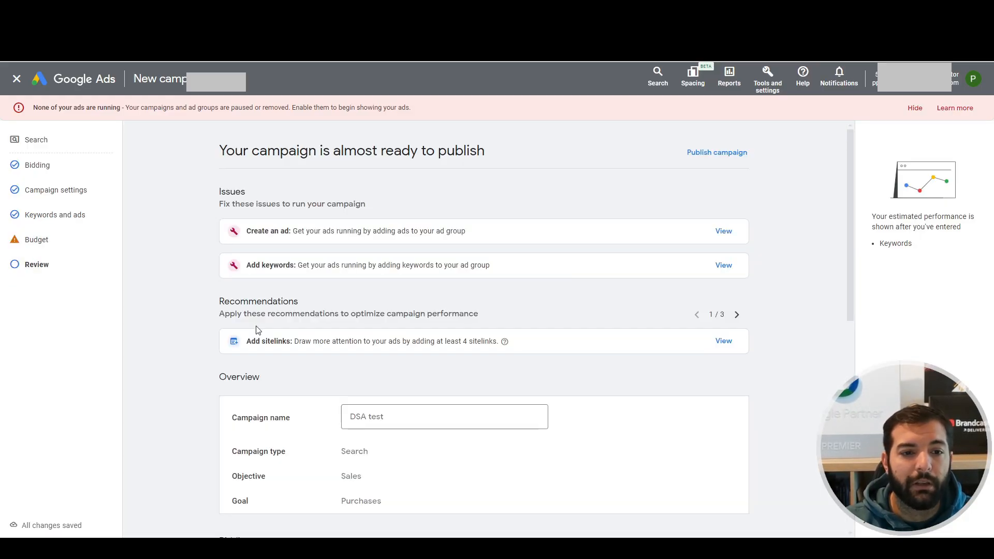
Publish the DSA test campaign without any ads or keywords, accepting the missing information
scroll(368, 253, down, 5)
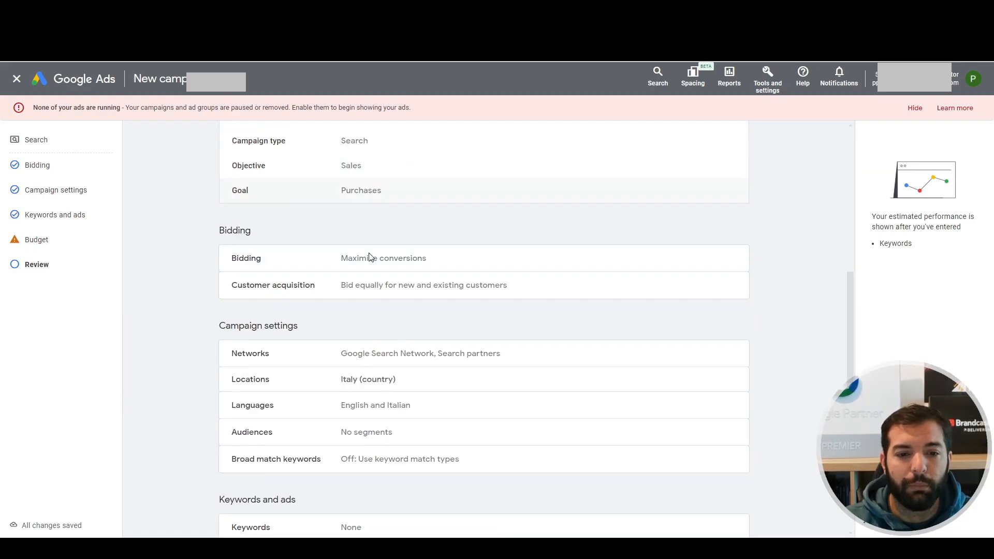
scroll(371, 256, down, 4)
click(743, 490)
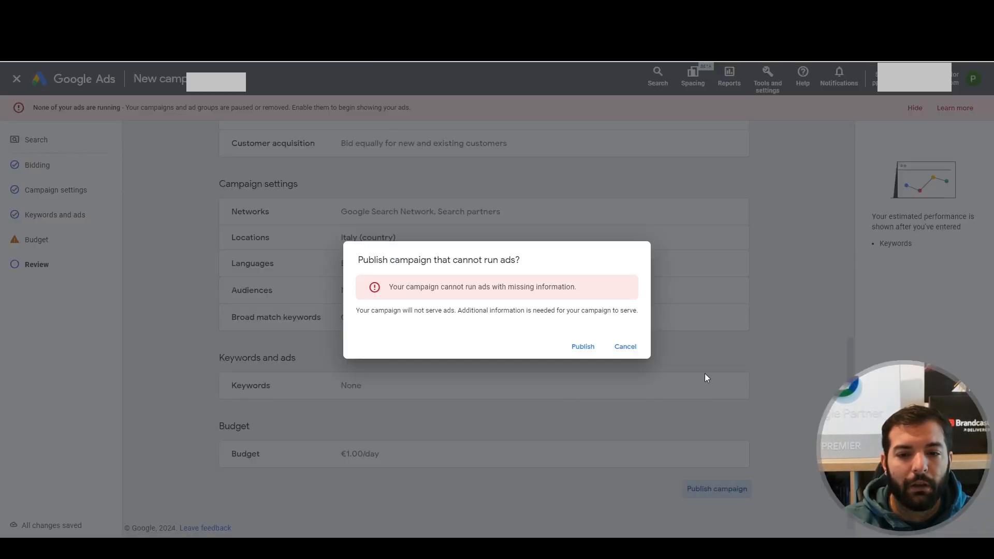
click(583, 347)
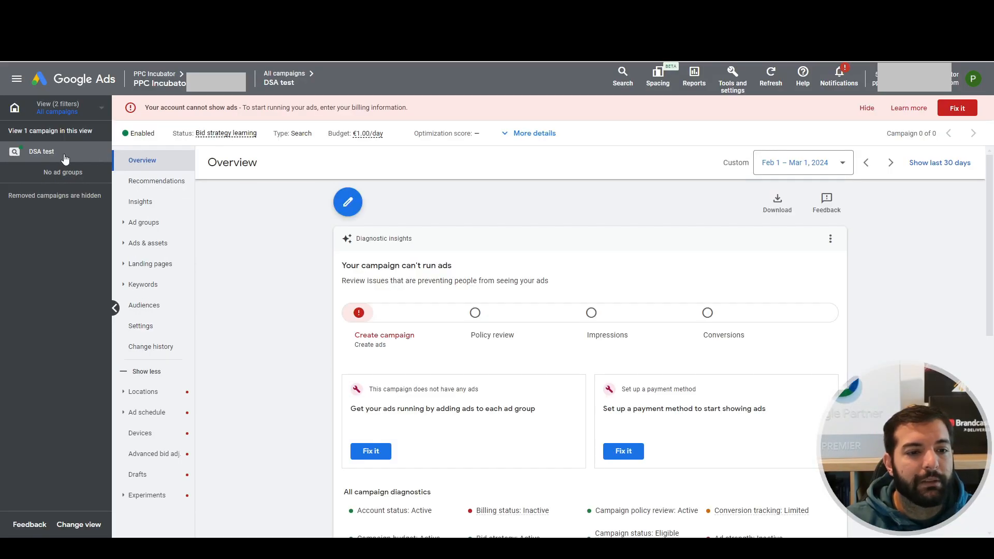
click(165, 222)
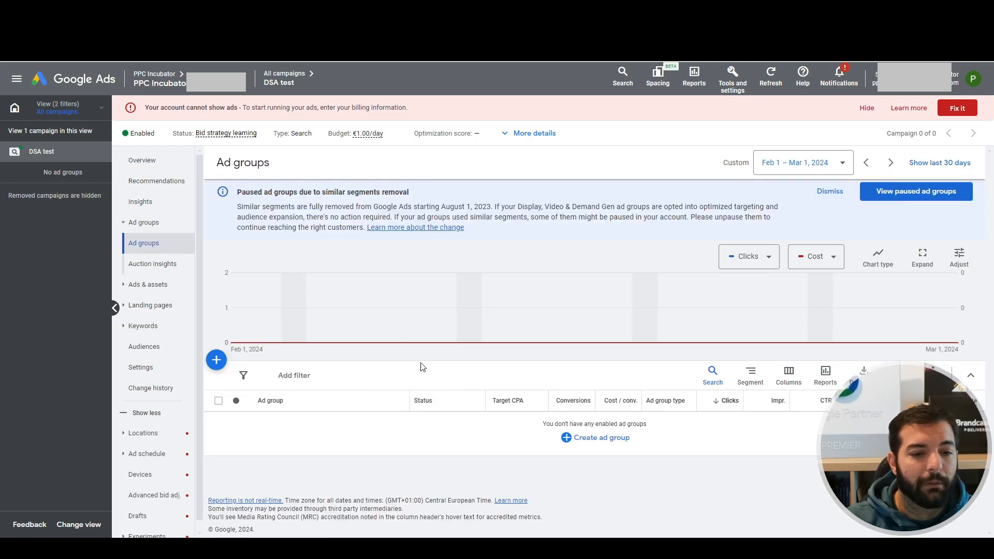
click(594, 438)
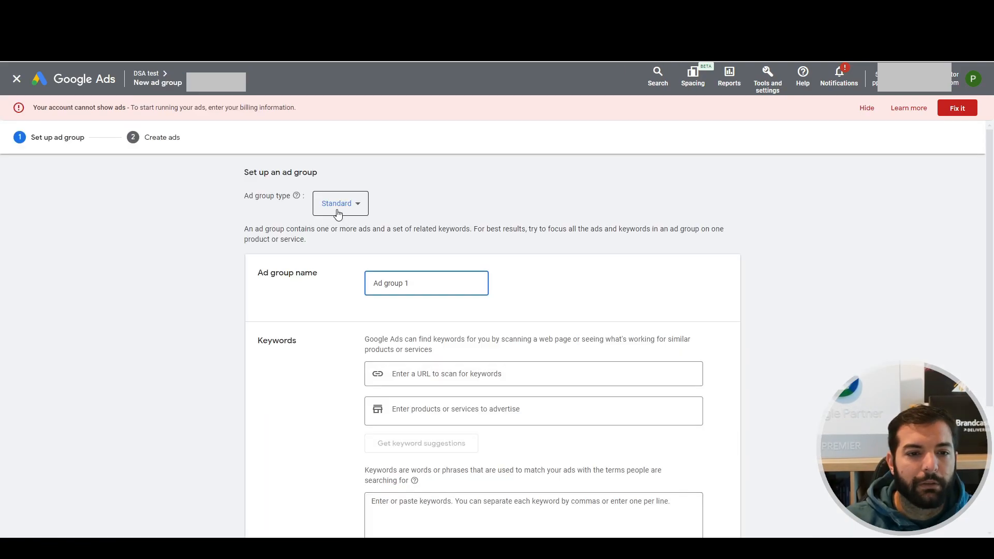
click(356, 210)
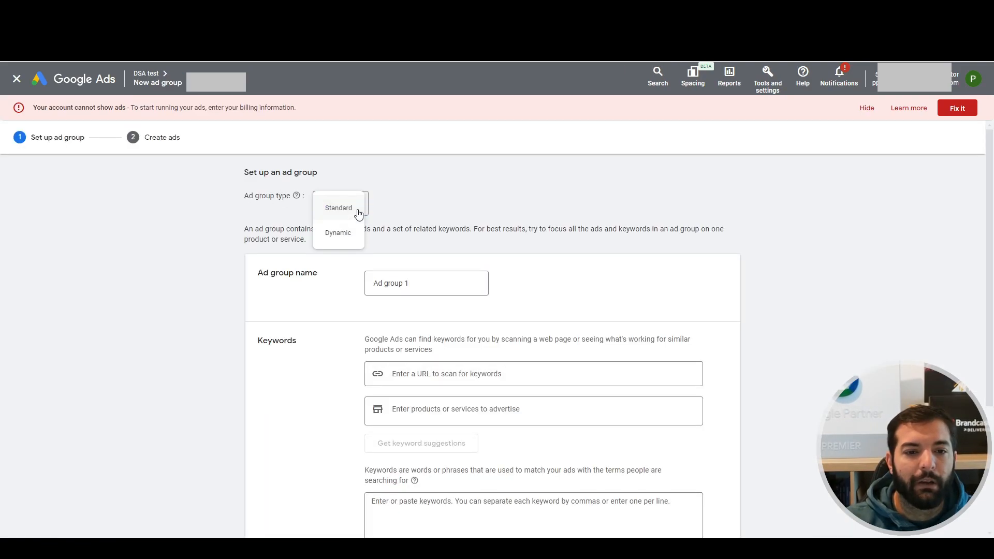
click(343, 233)
click(595, 321)
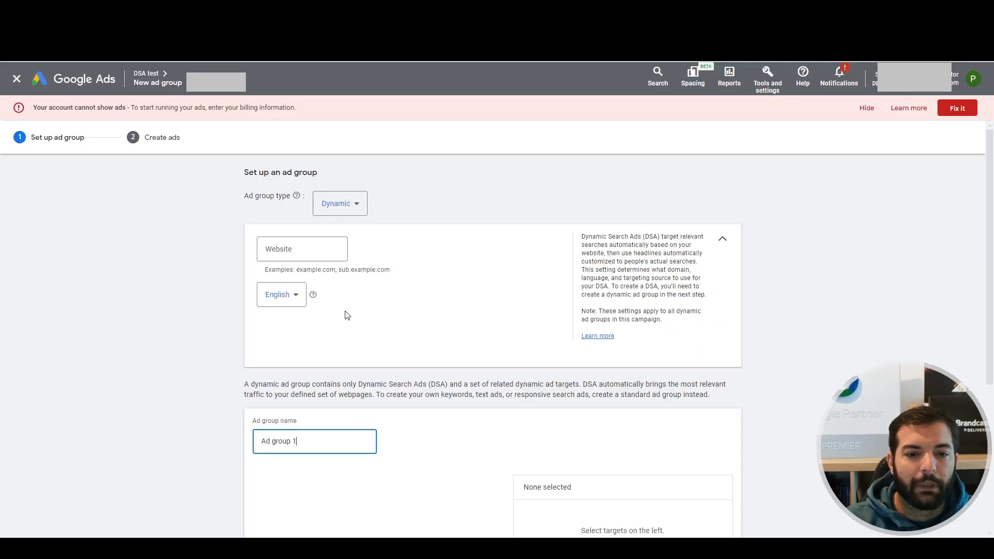
click(328, 246)
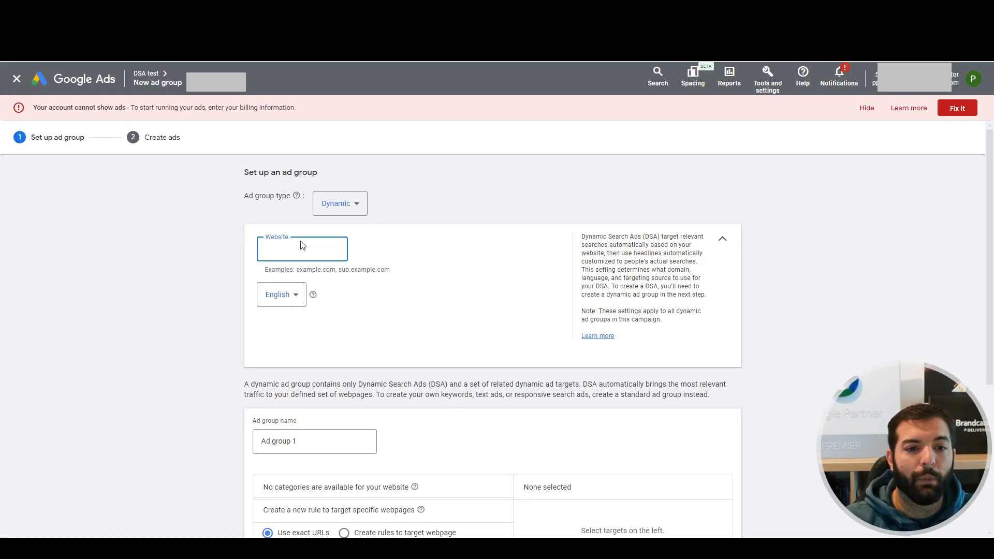
scroll(264, 310, down, 5)
click(345, 492)
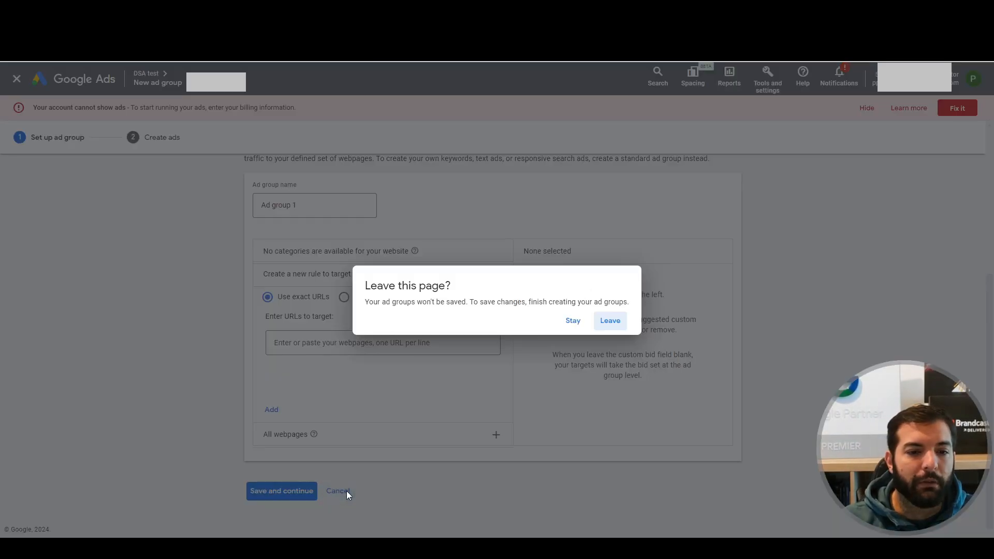
click(614, 325)
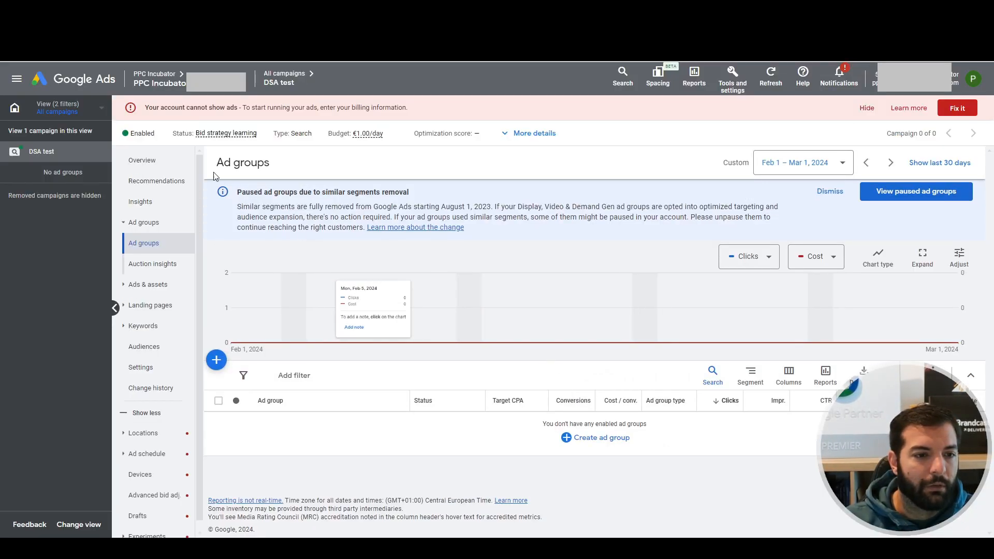
Enter ppcincubator.com as the website in the Dynamic Search Ads setting among the campaign's additional settings
click(150, 367)
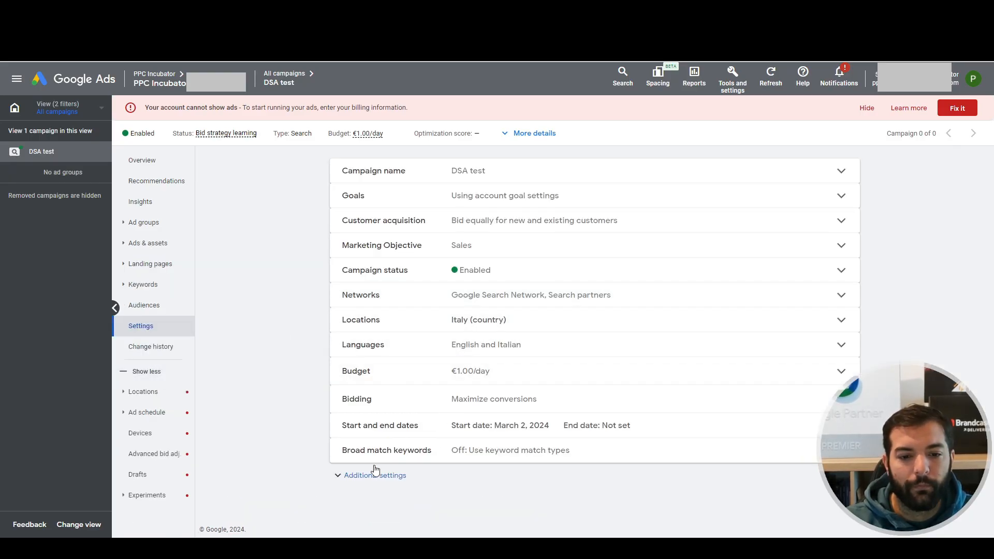
click(345, 474)
scroll(269, 427, down, 2)
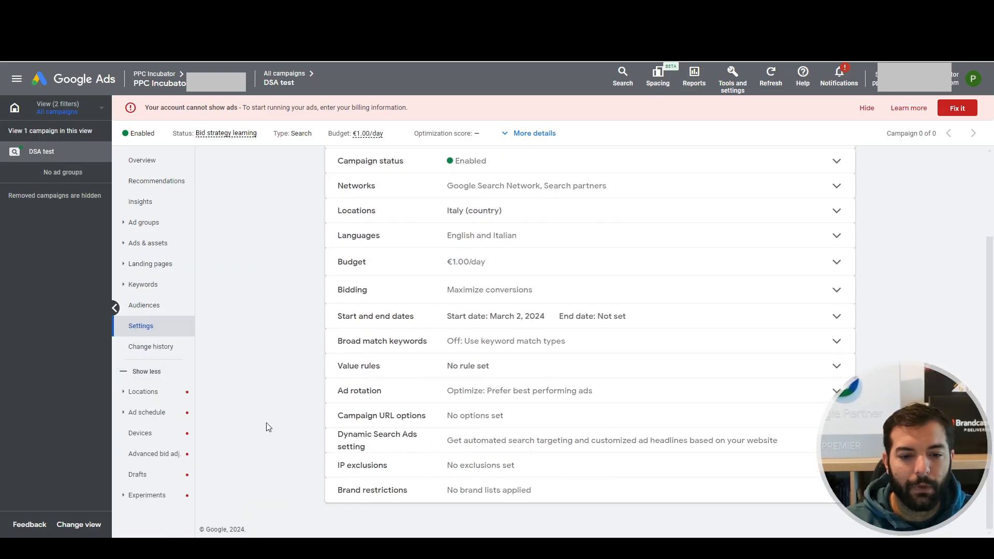
click(506, 448)
scroll(446, 440, down, 2)
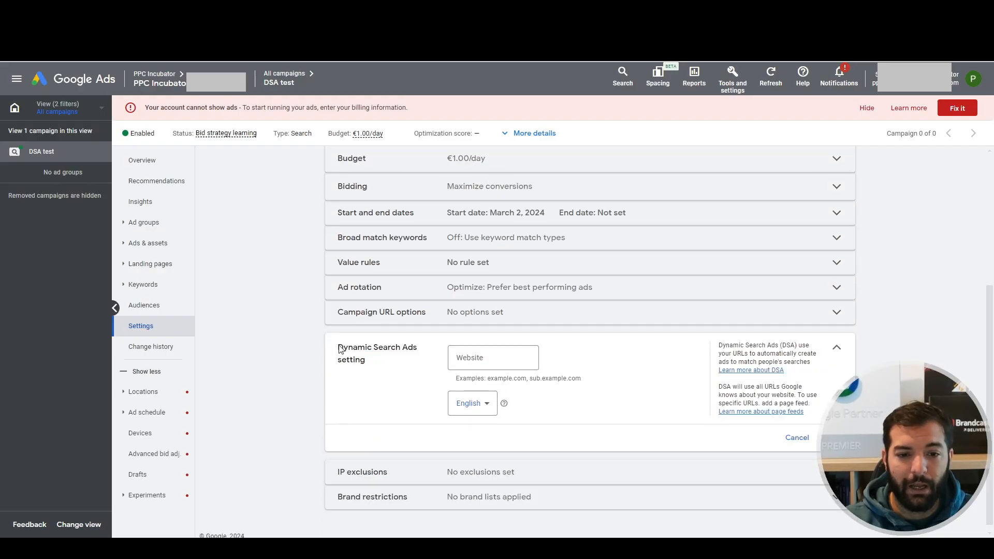
drag(336, 345, 377, 366)
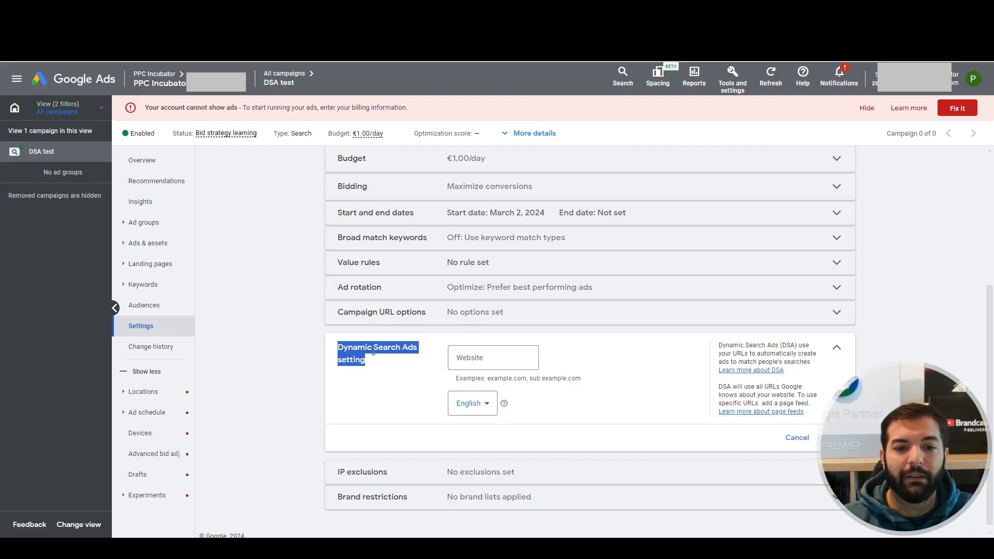
click(471, 356)
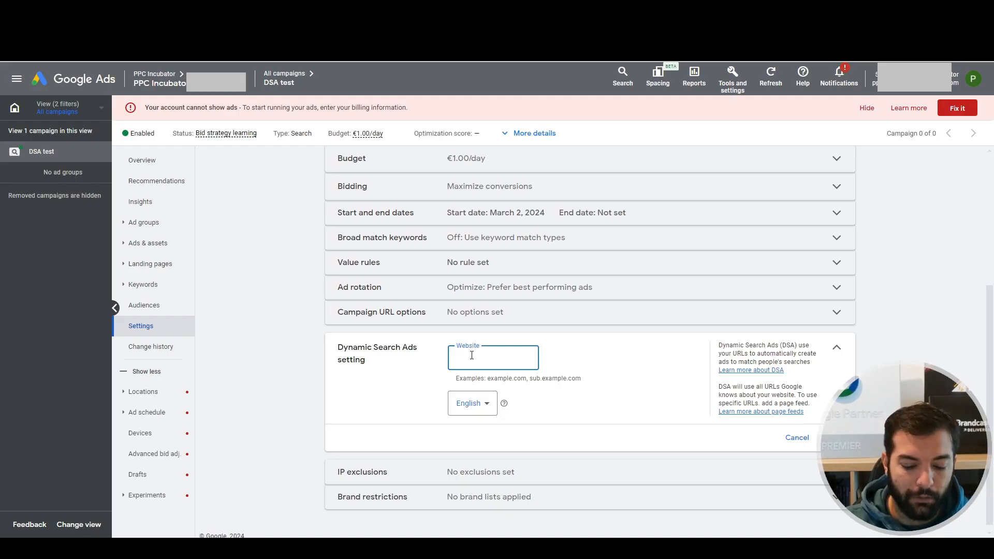
text(ppcin)
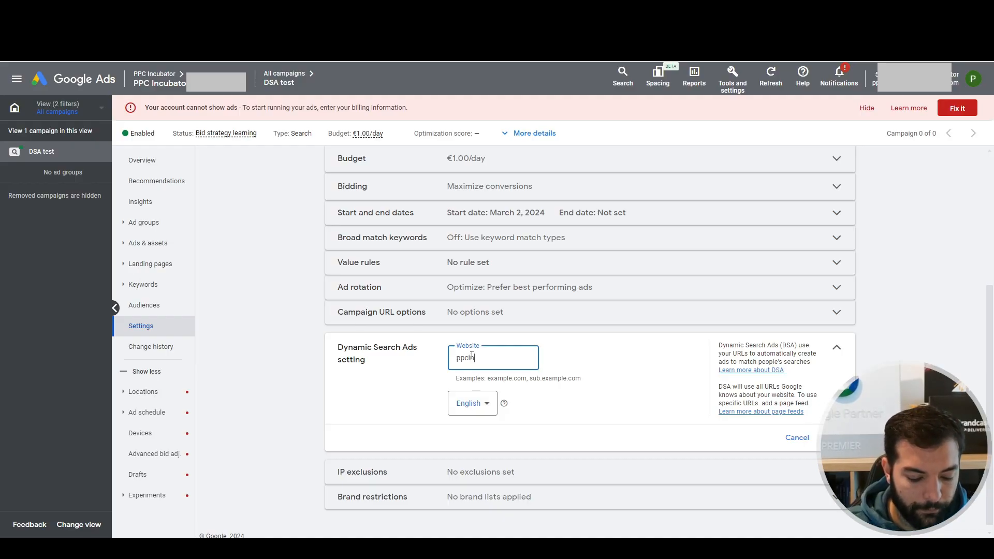
text(cubator.com)
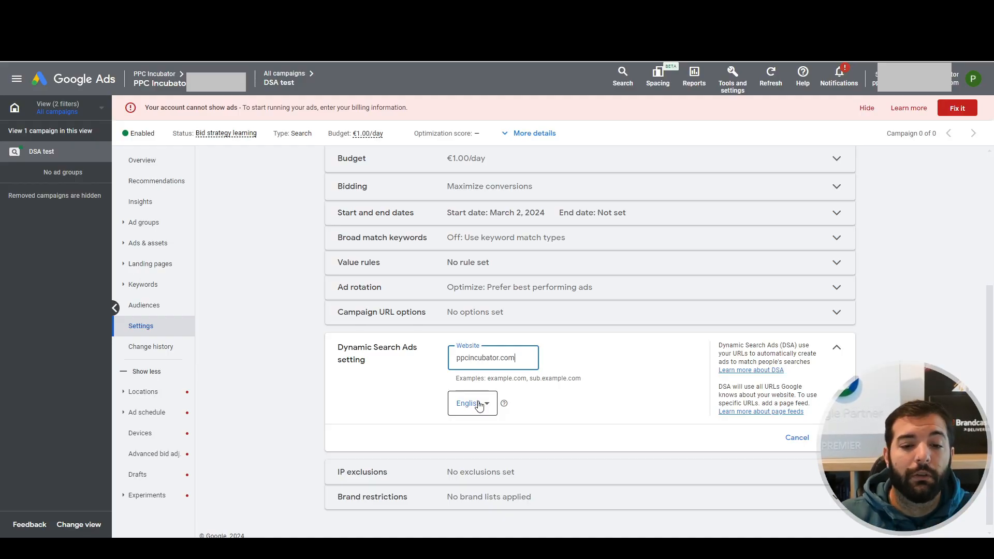
Set the Dynamic Search Ads language to Italian and save the setting
click(479, 405)
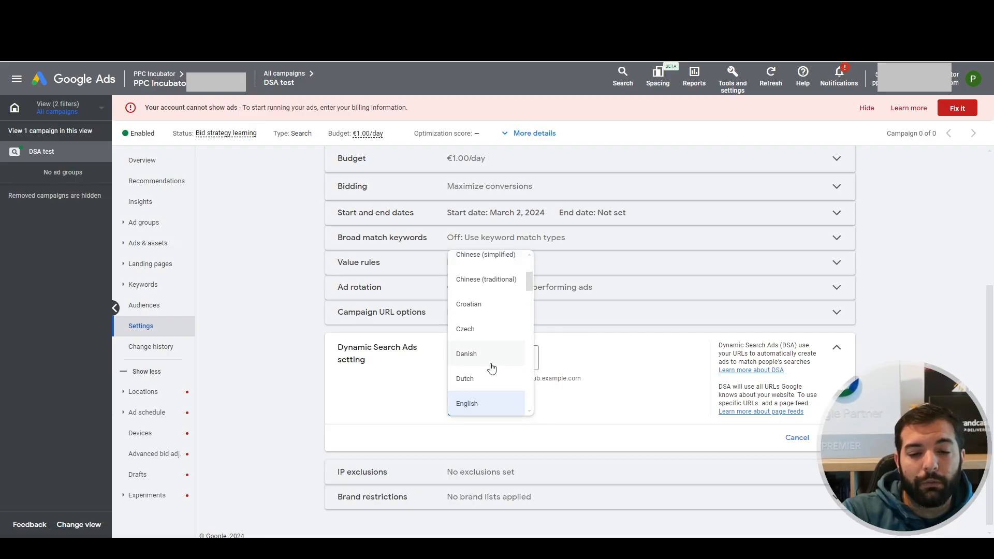
scroll(490, 366, down, 1)
scroll(491, 368, down, 3)
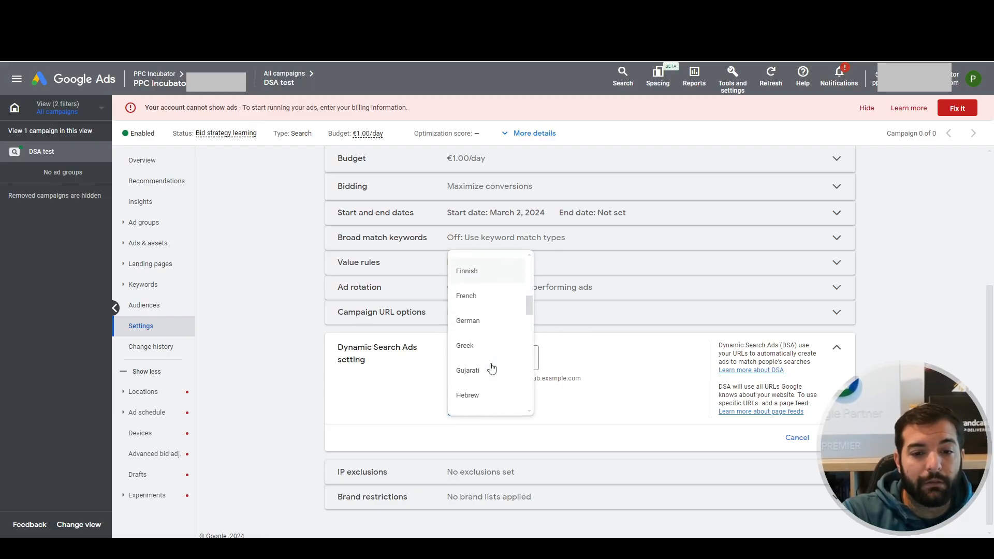
scroll(491, 368, down, 3)
click(490, 366)
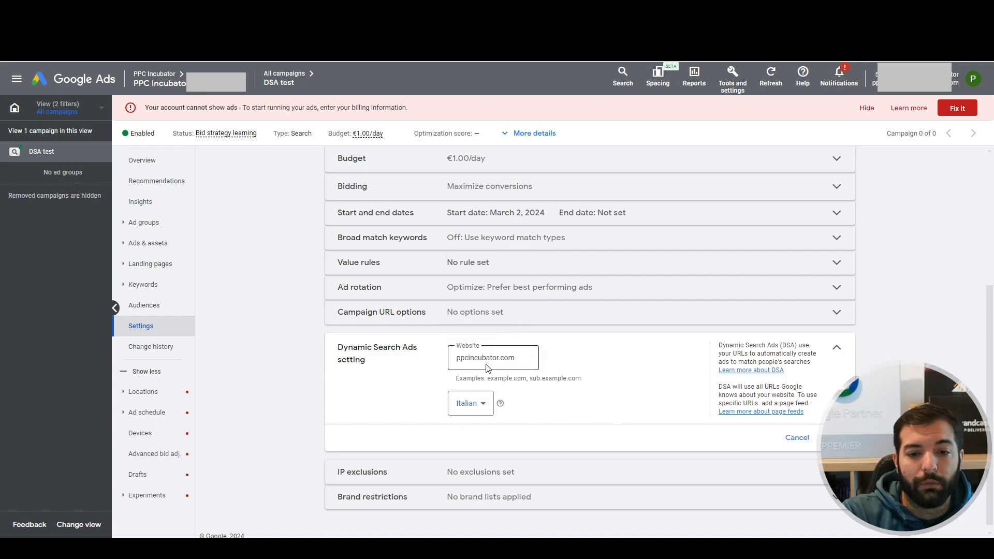
click(817, 438)
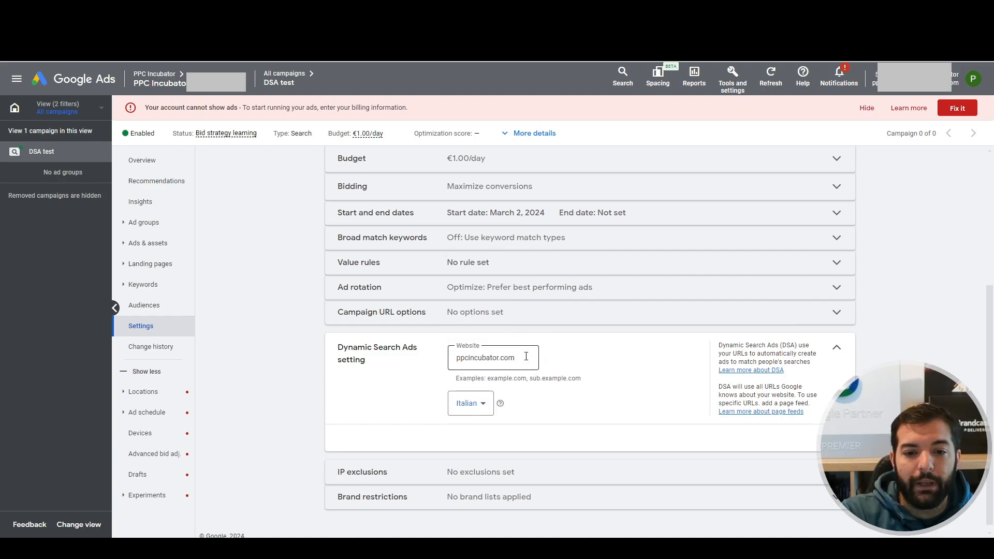
Start a new ad group in the DSA test campaign with the Dynamic type and name it test
click(162, 230)
click(155, 243)
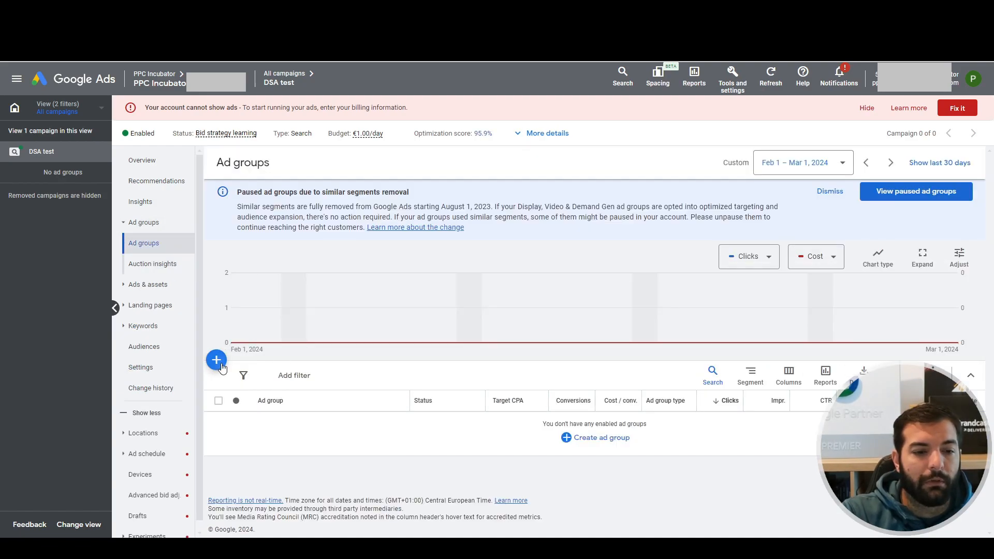
click(216, 358)
click(340, 203)
click(334, 230)
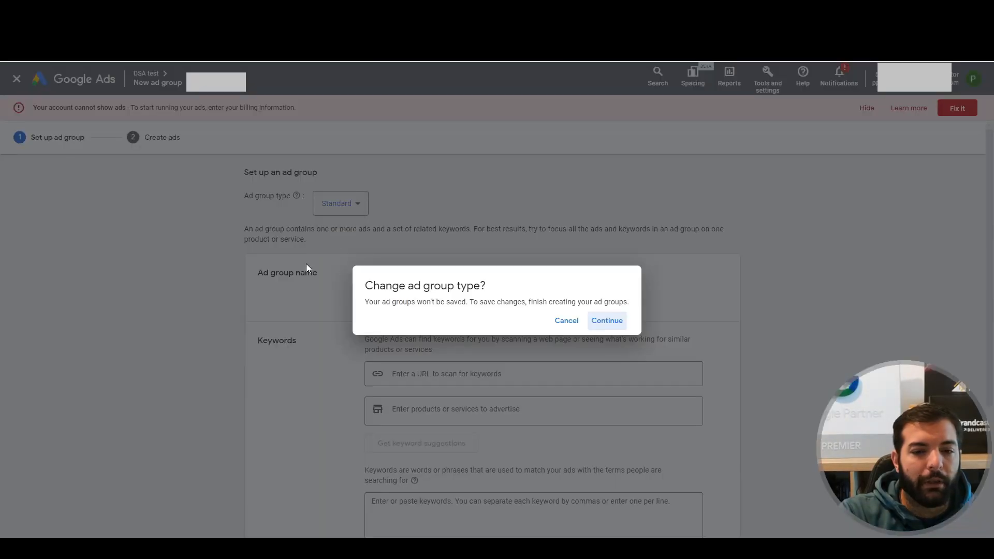
click(600, 321)
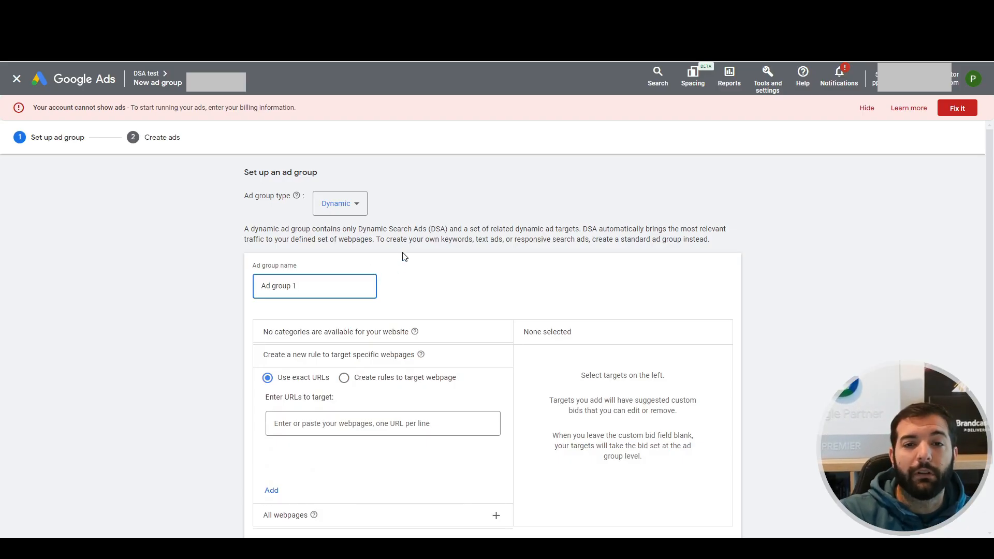
triple_click(303, 282)
text(tw3e)
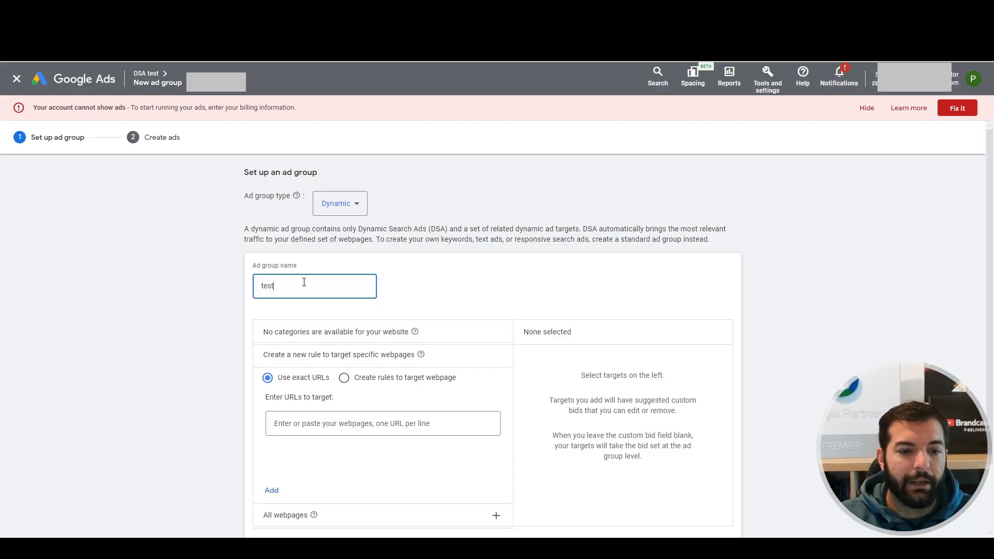
Try webpage targeting rules that combine a URL and a Page title condition, and look at the All webpages option
scroll(303, 282, down, 1)
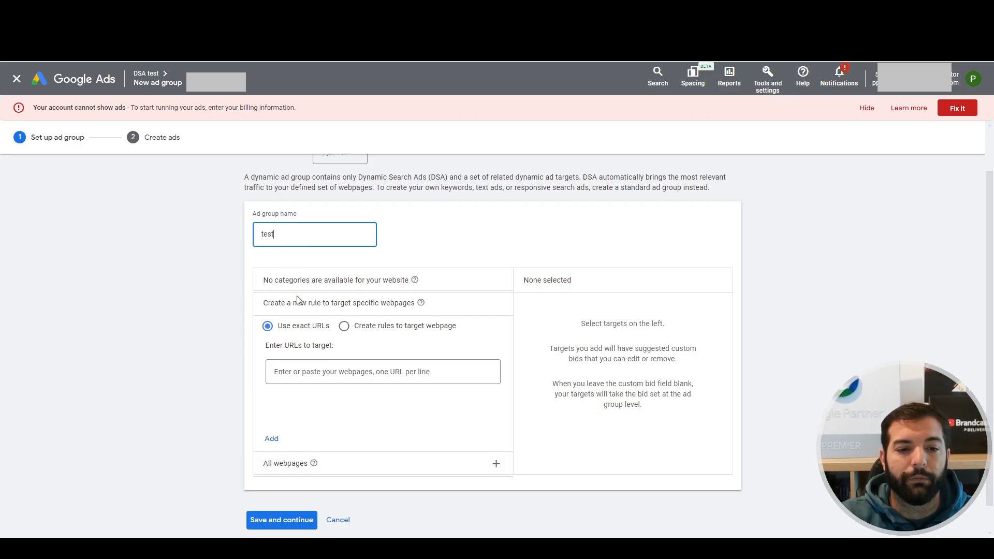
click(358, 327)
click(298, 358)
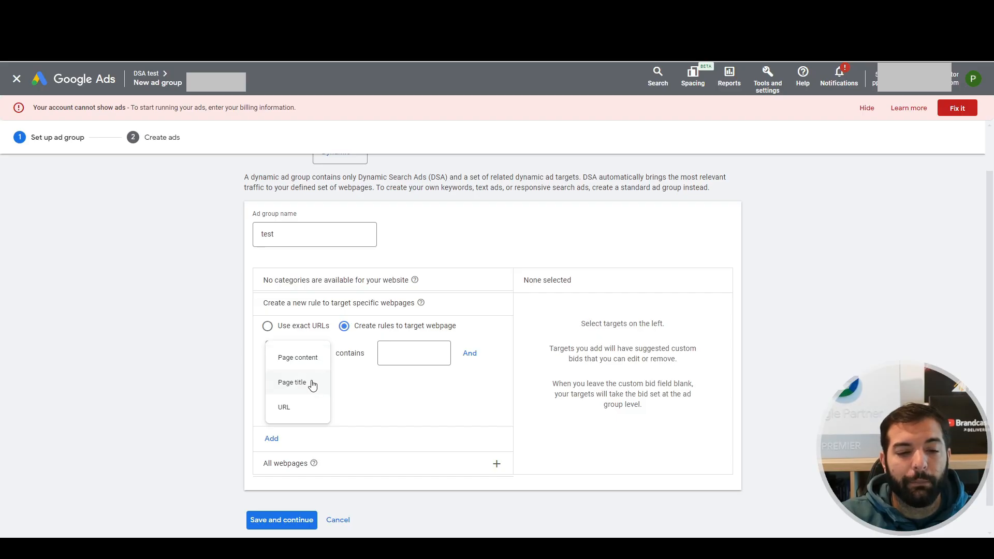
click(284, 407)
click(469, 353)
click(282, 384)
click(293, 413)
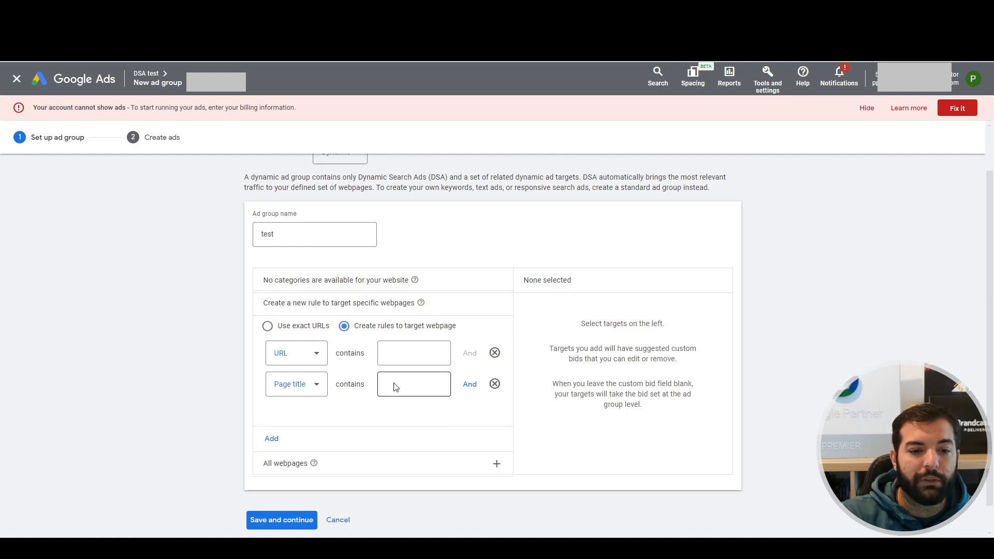
click(350, 466)
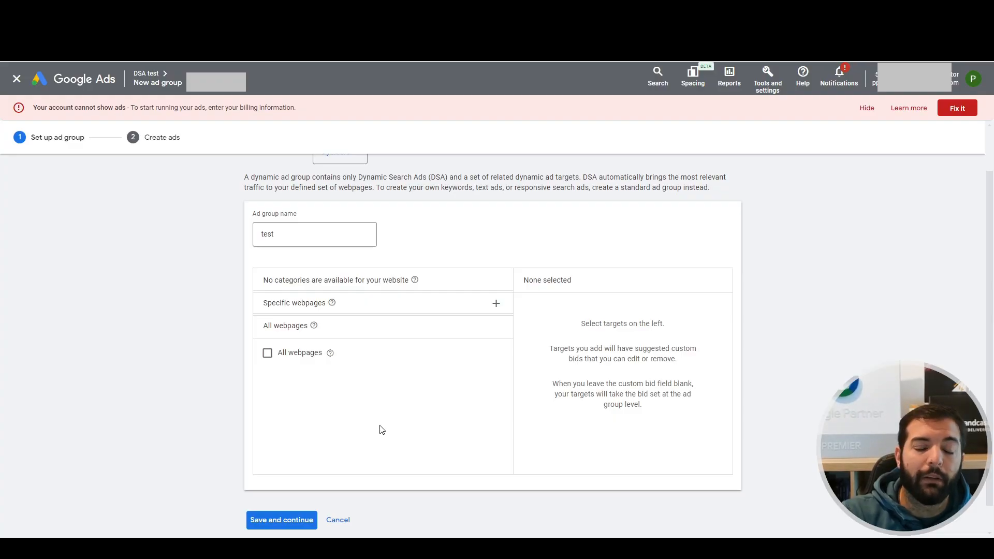
click(384, 306)
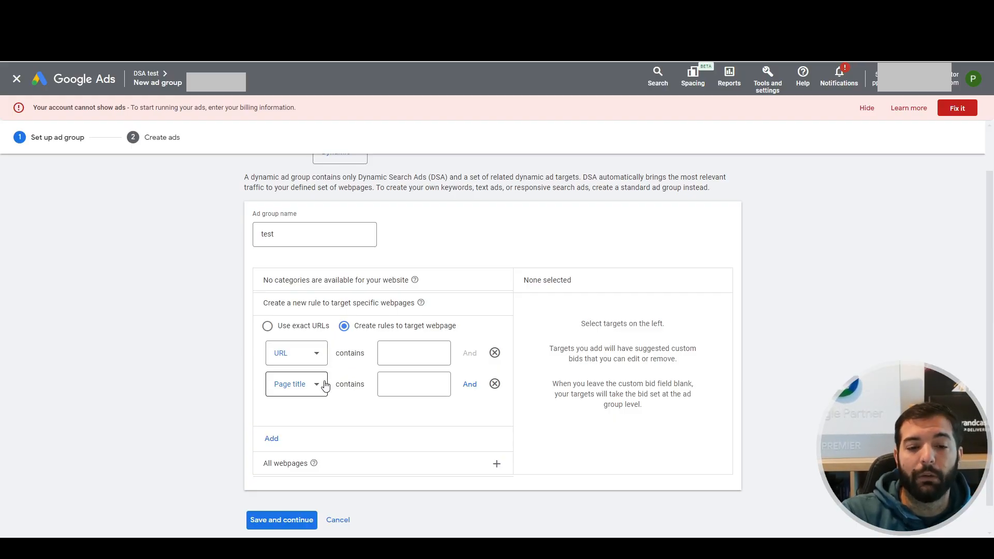
Try a third rule condition on Page content and remove both the Page content and Page title conditions
click(380, 353)
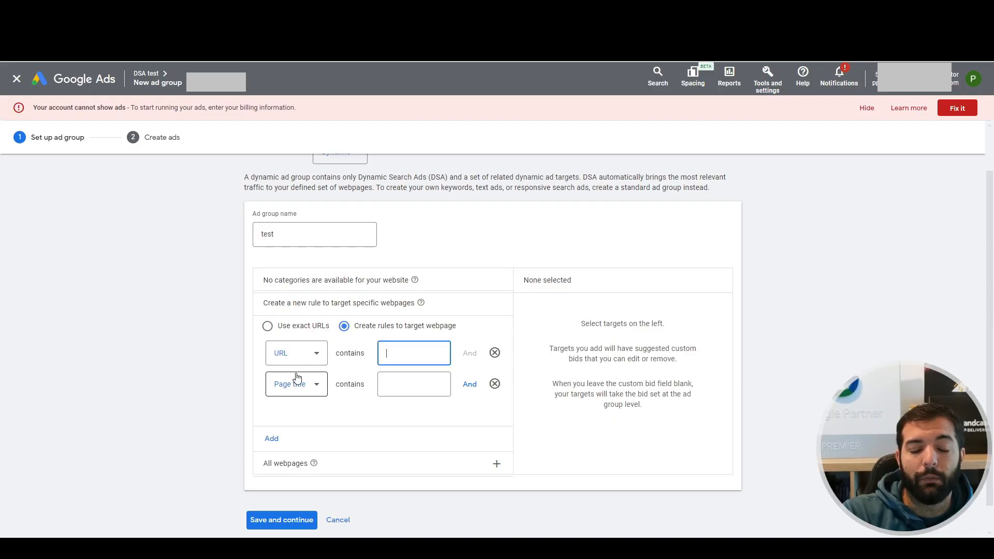
click(469, 383)
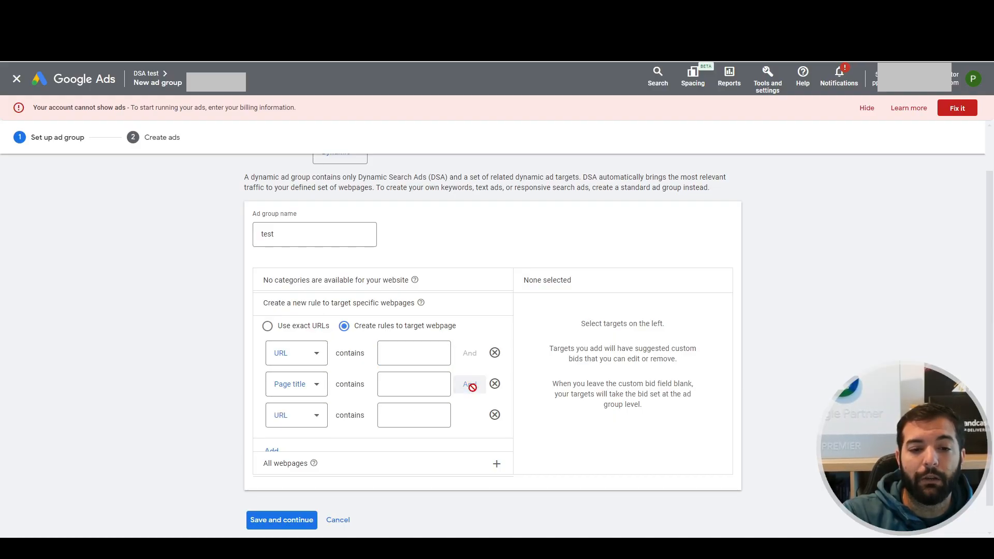
click(306, 417)
click(316, 419)
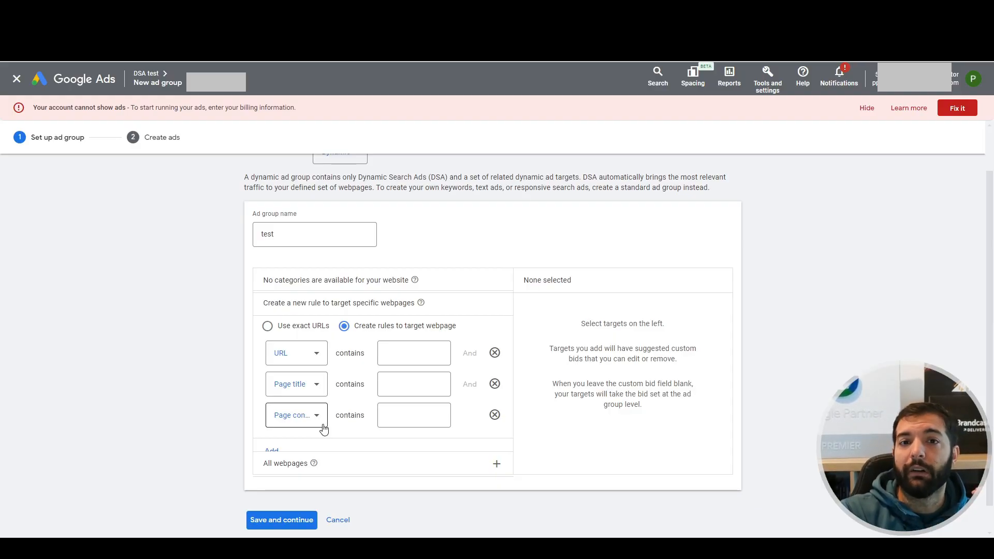
scroll(324, 428, down, 2)
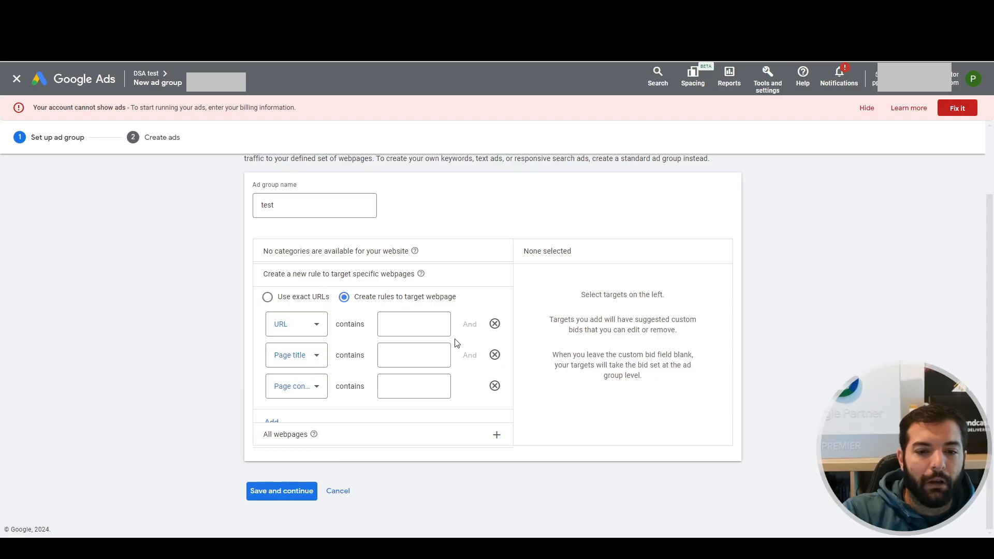
click(495, 385)
click(495, 355)
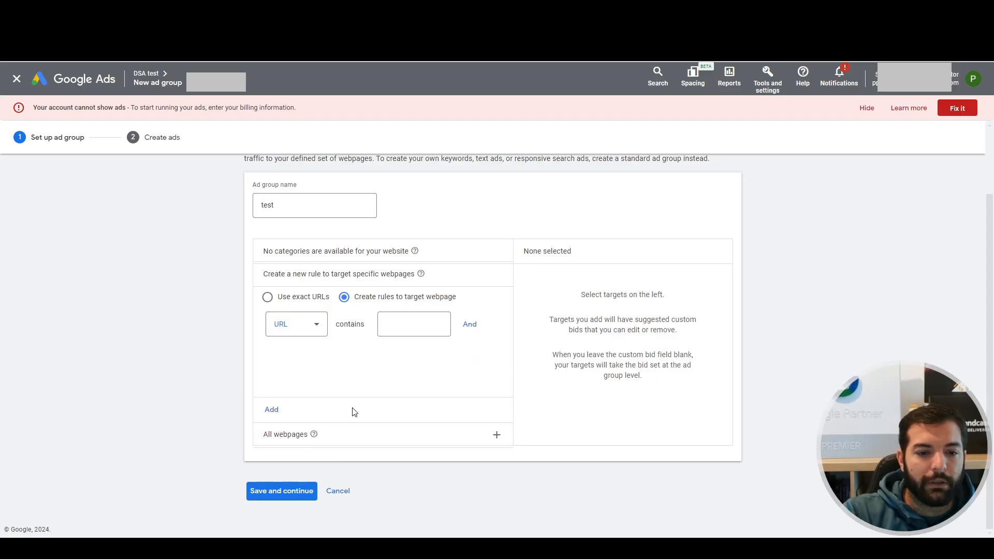
Add all webpages of the website as the ad group's dynamic ad target and continue to ad creation
click(337, 437)
click(287, 324)
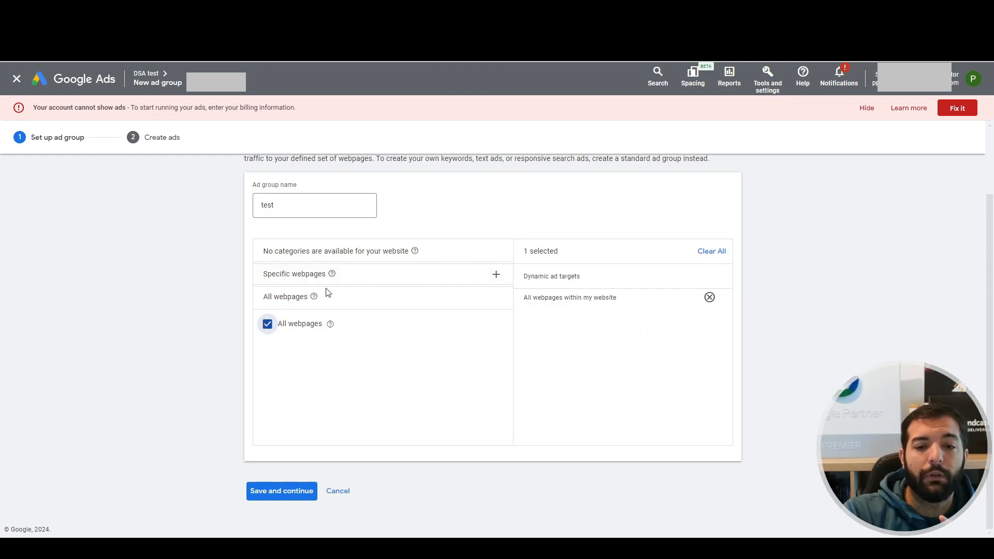
click(496, 274)
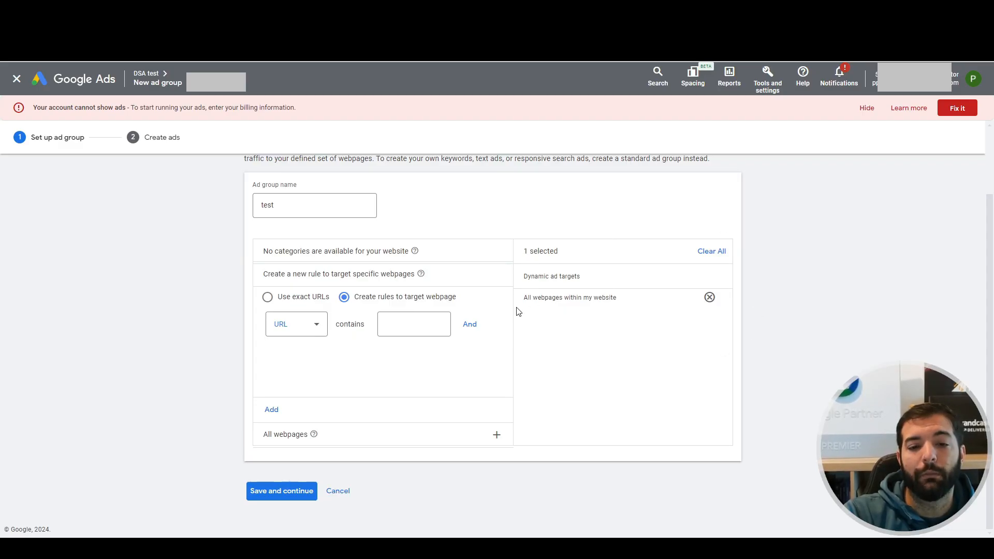
click(276, 489)
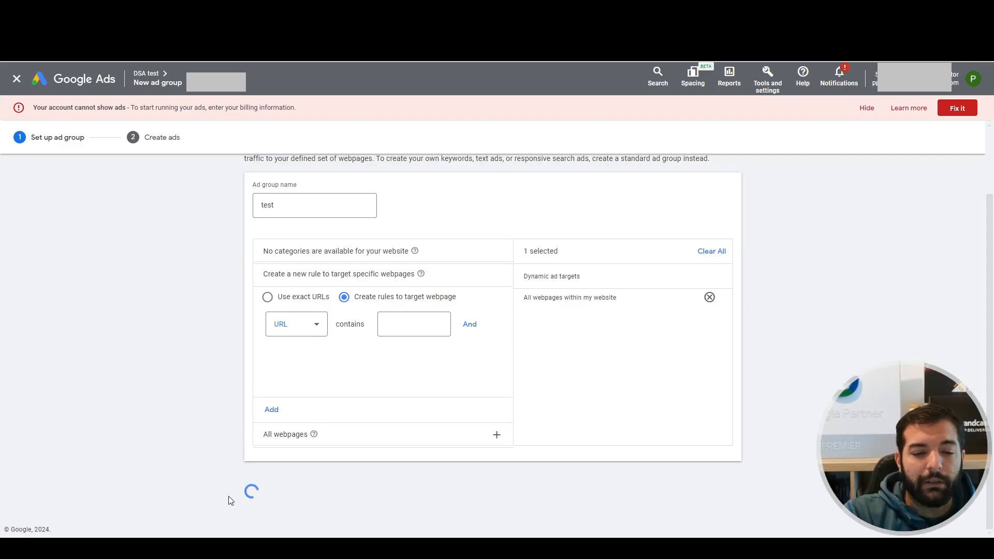
Create a Dynamic Search Ad with the descriptions "test description 1" and "test description 2" and save it
scroll(275, 381, down, 1)
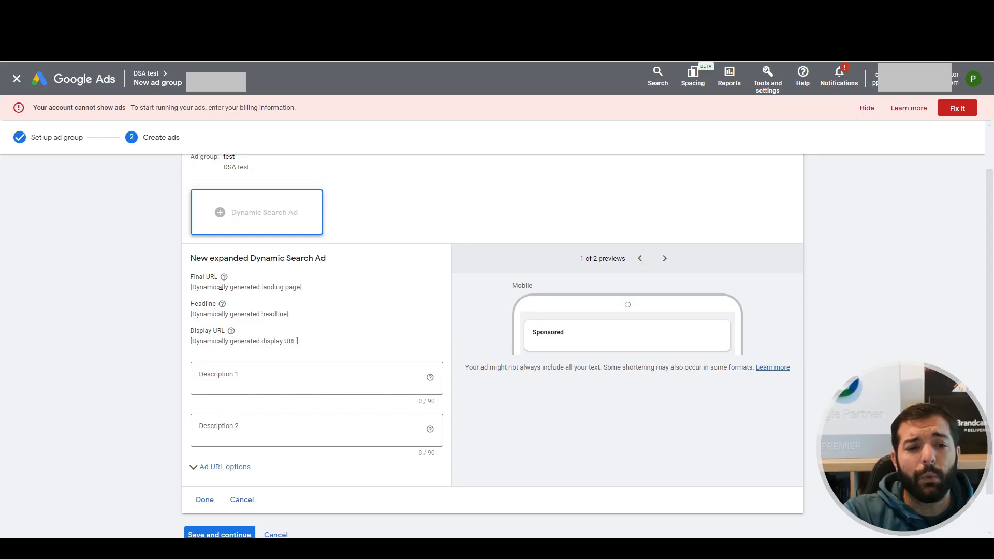
drag(194, 279, 249, 334)
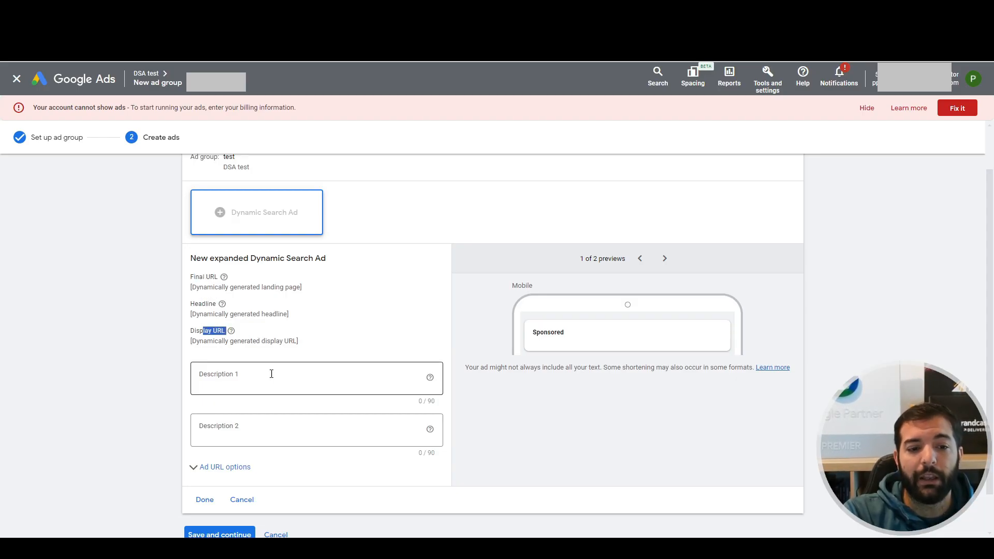
click(256, 389)
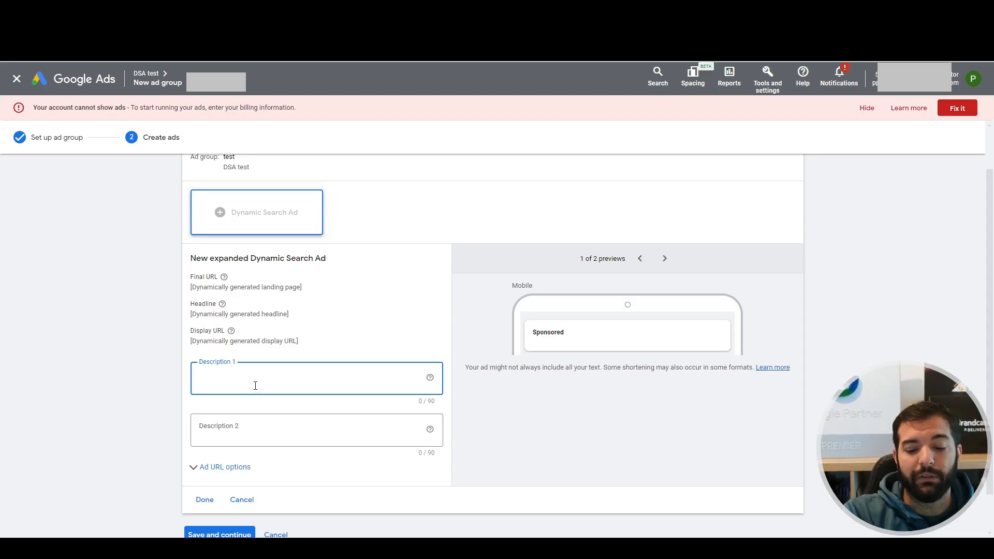
text(test)
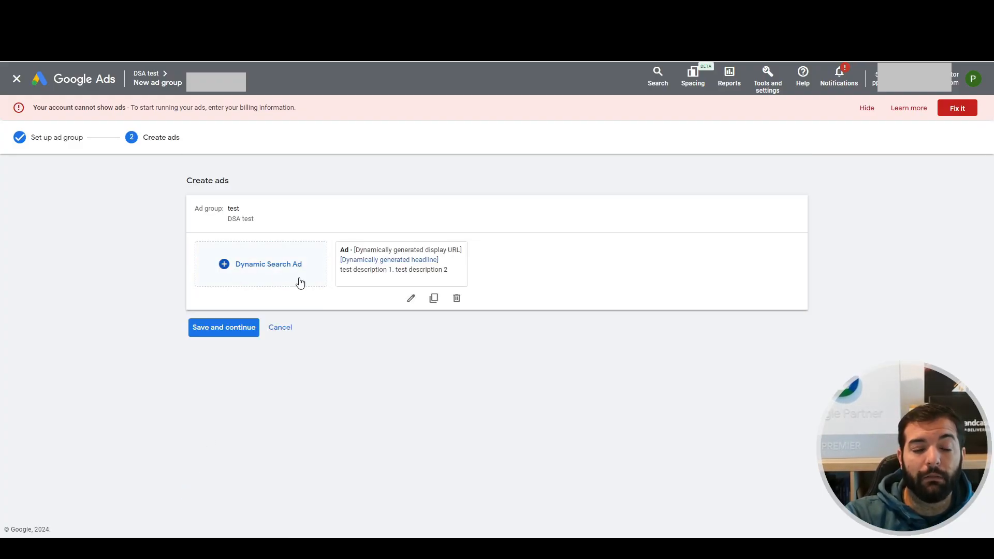
click(217, 332)
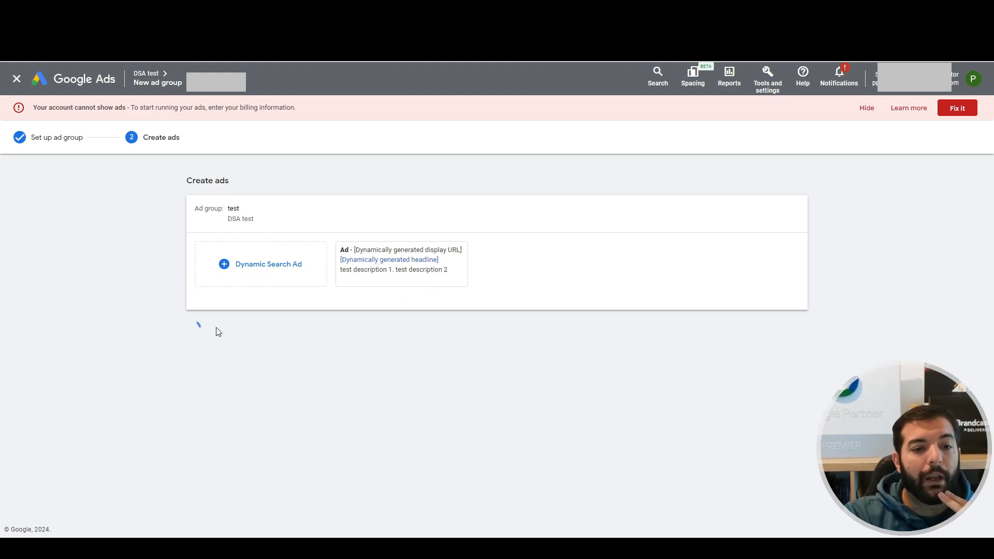